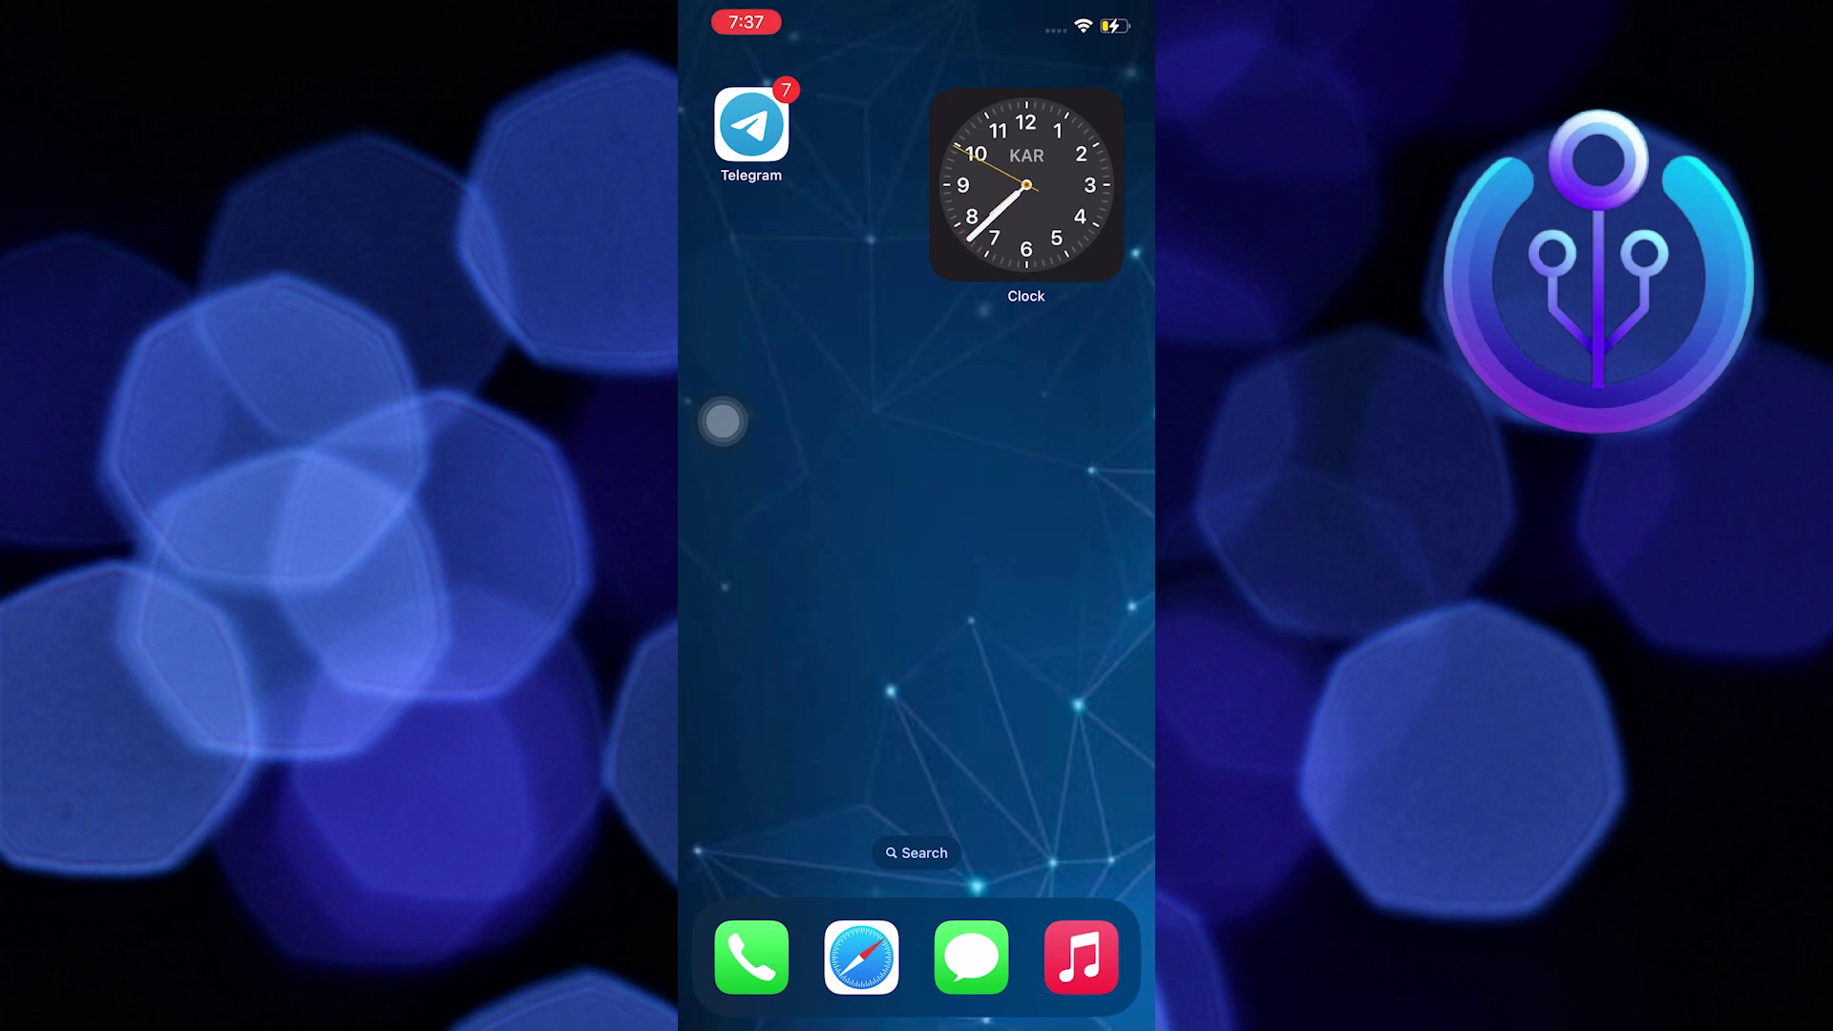
Launch Discord from the App Library and reveal the Testing server's channel sidebar.
left_click_drag(1074, 502, 759, 501)
left_click(761, 215)
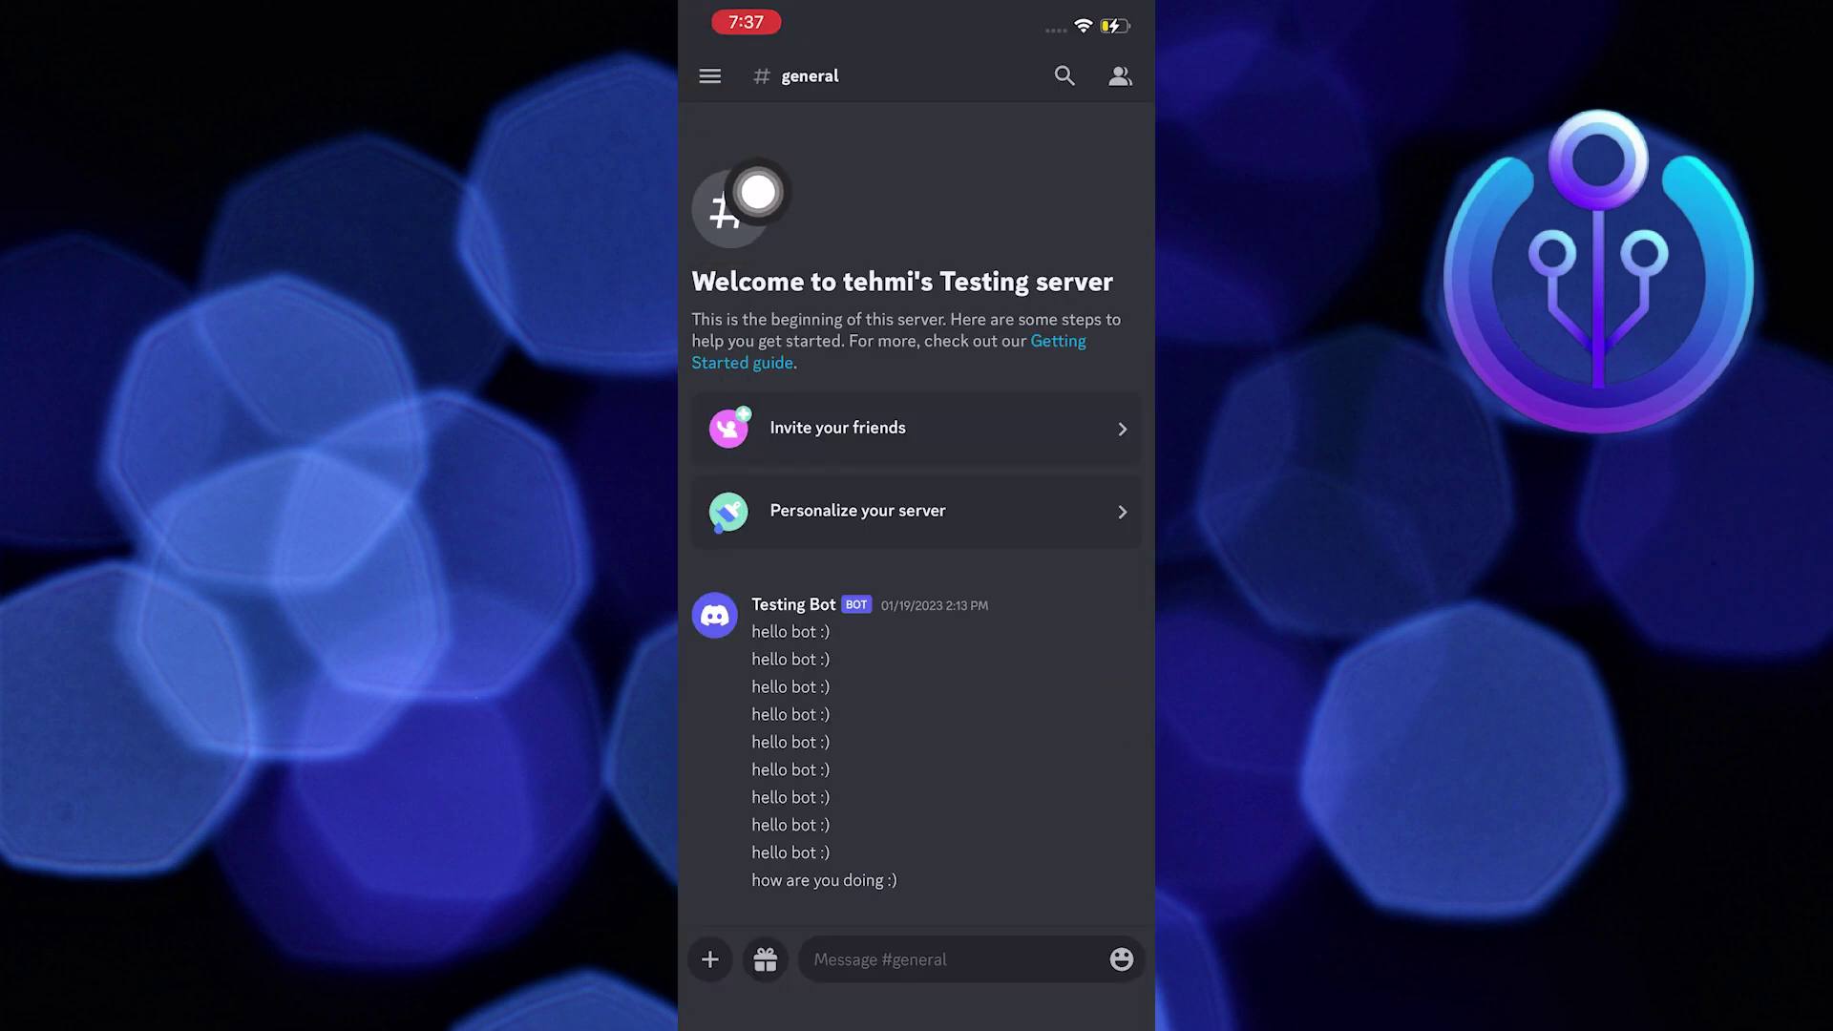
left_click_drag(744, 161, 1004, 172)
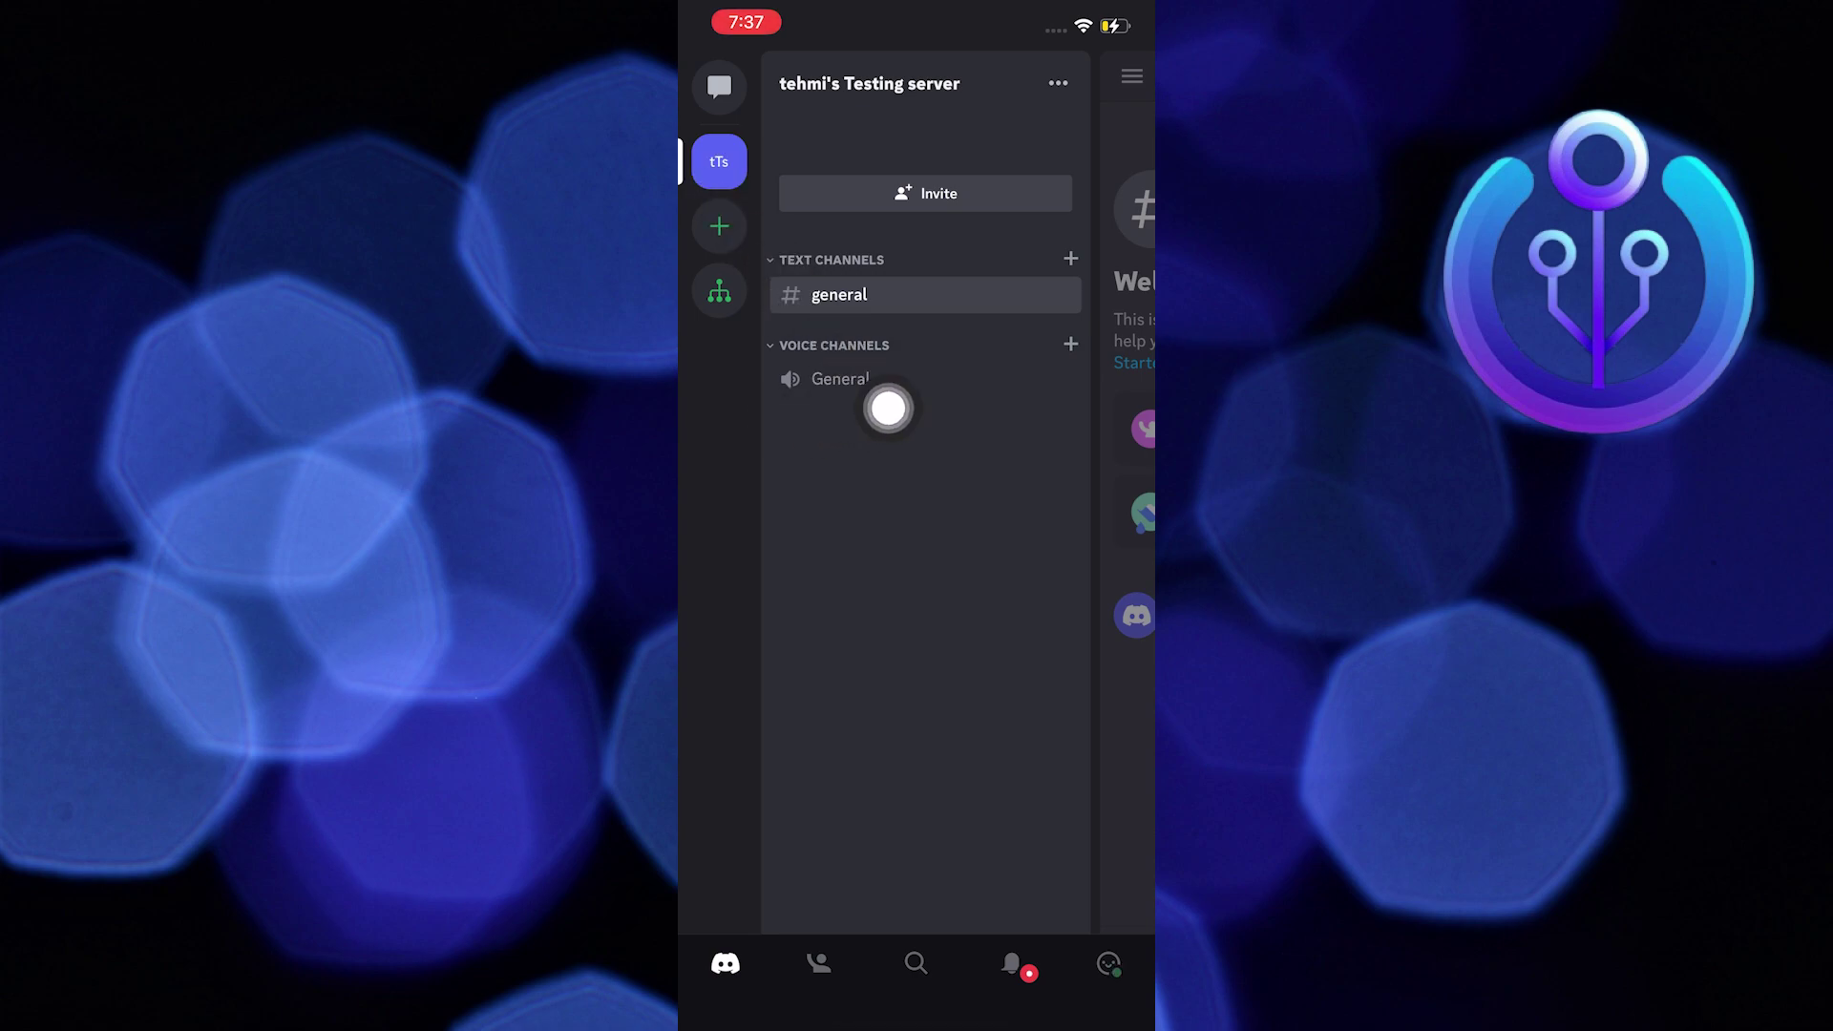
Open the Testing server's General voice channel and join the voice call.
left_click(1060, 382)
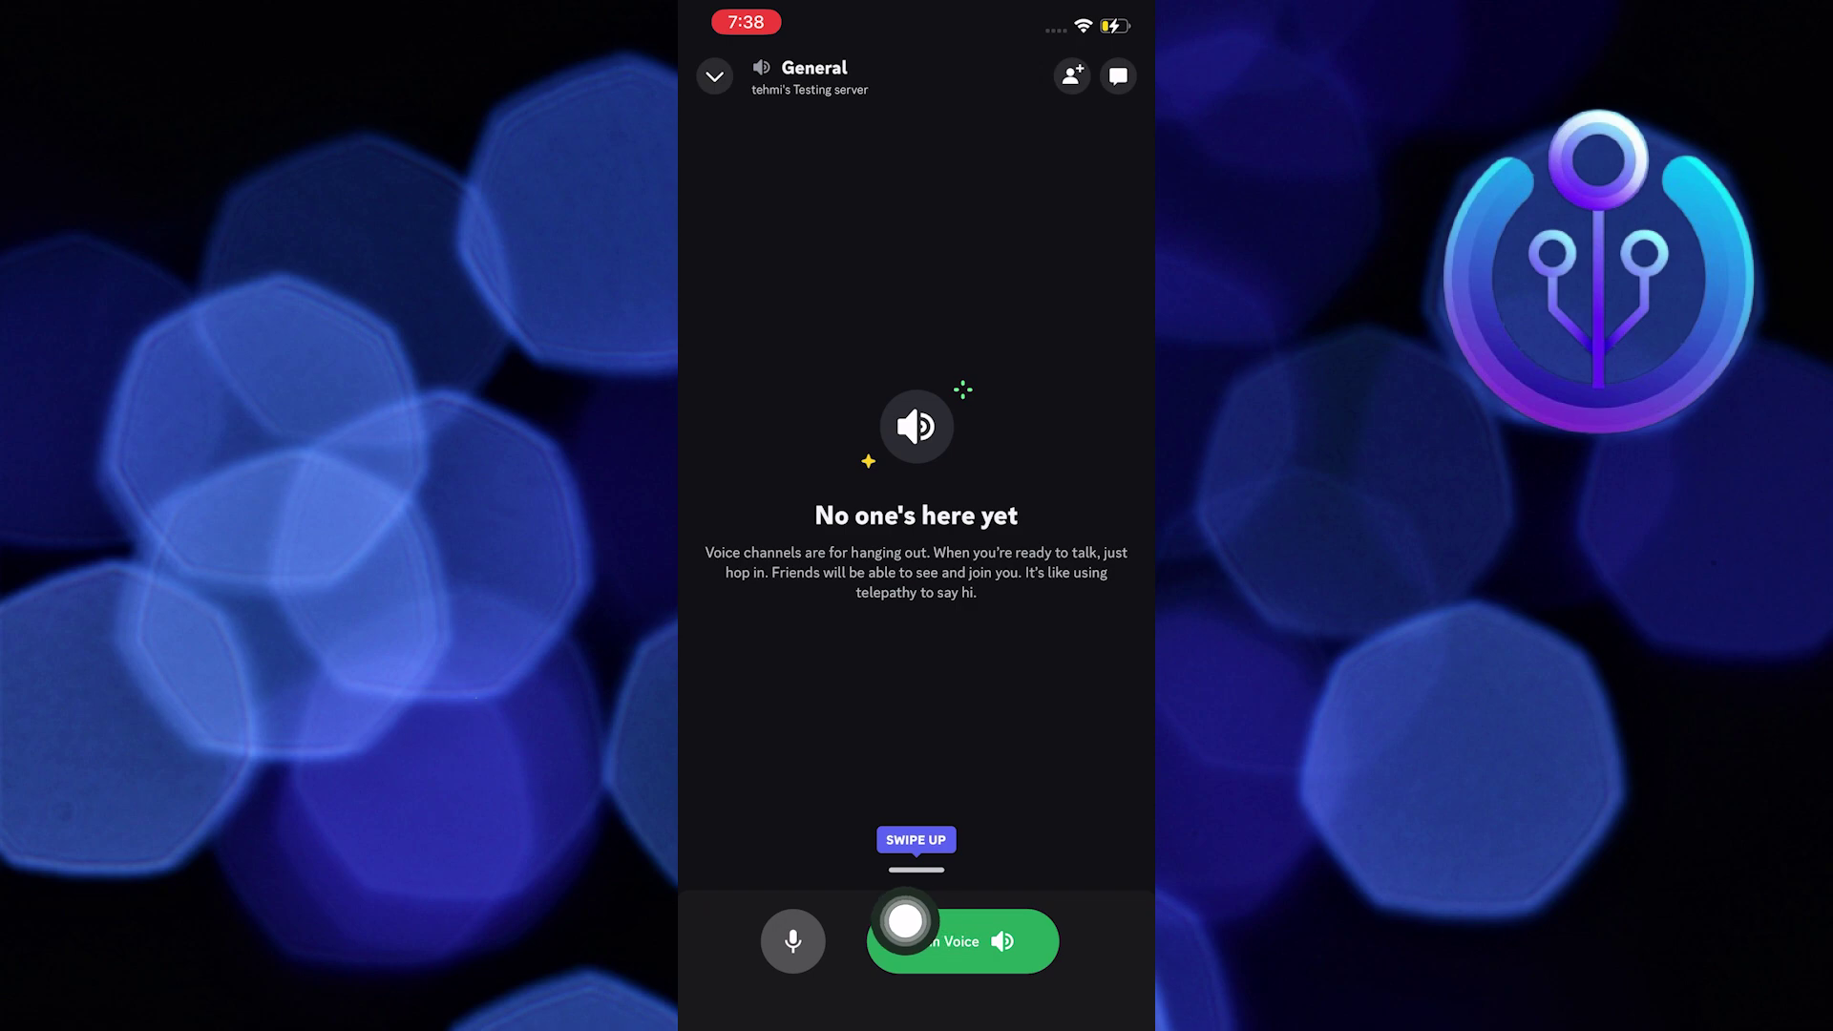
left_click(945, 940)
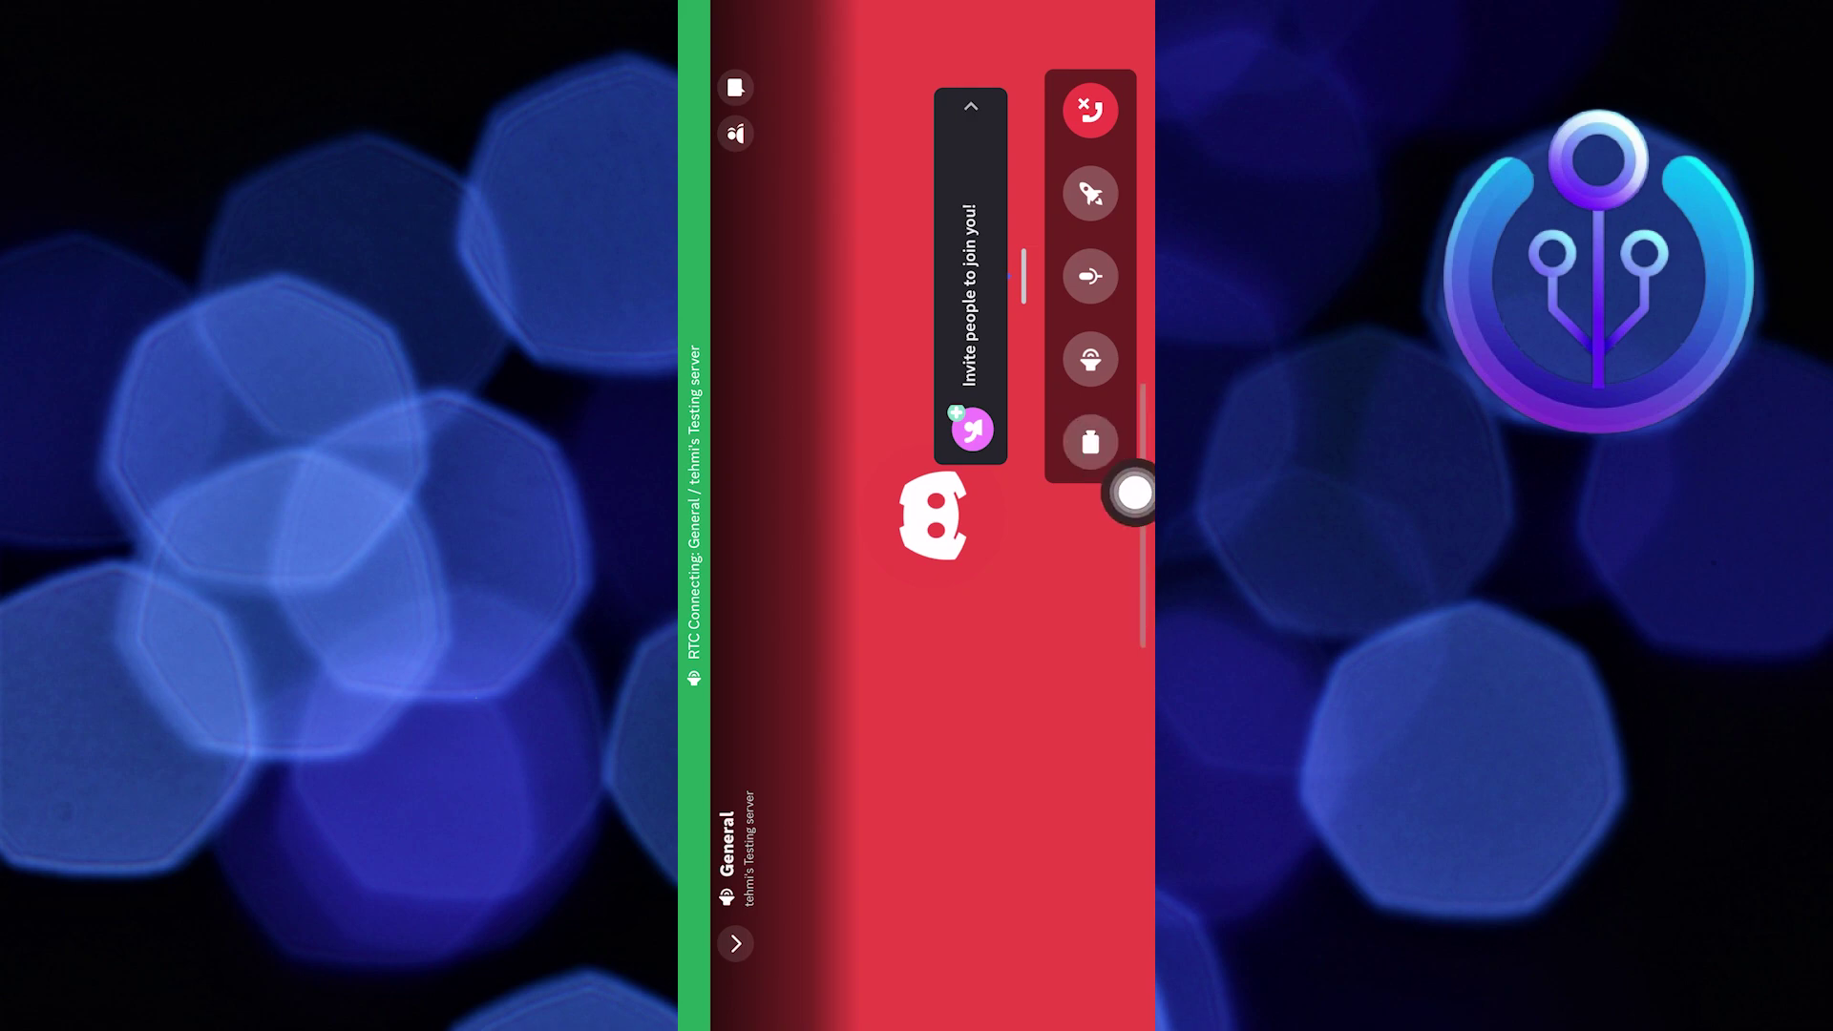
Share the phone screen in the General call, accepting the Mobile Screen Share trial.
left_click(1085, 362)
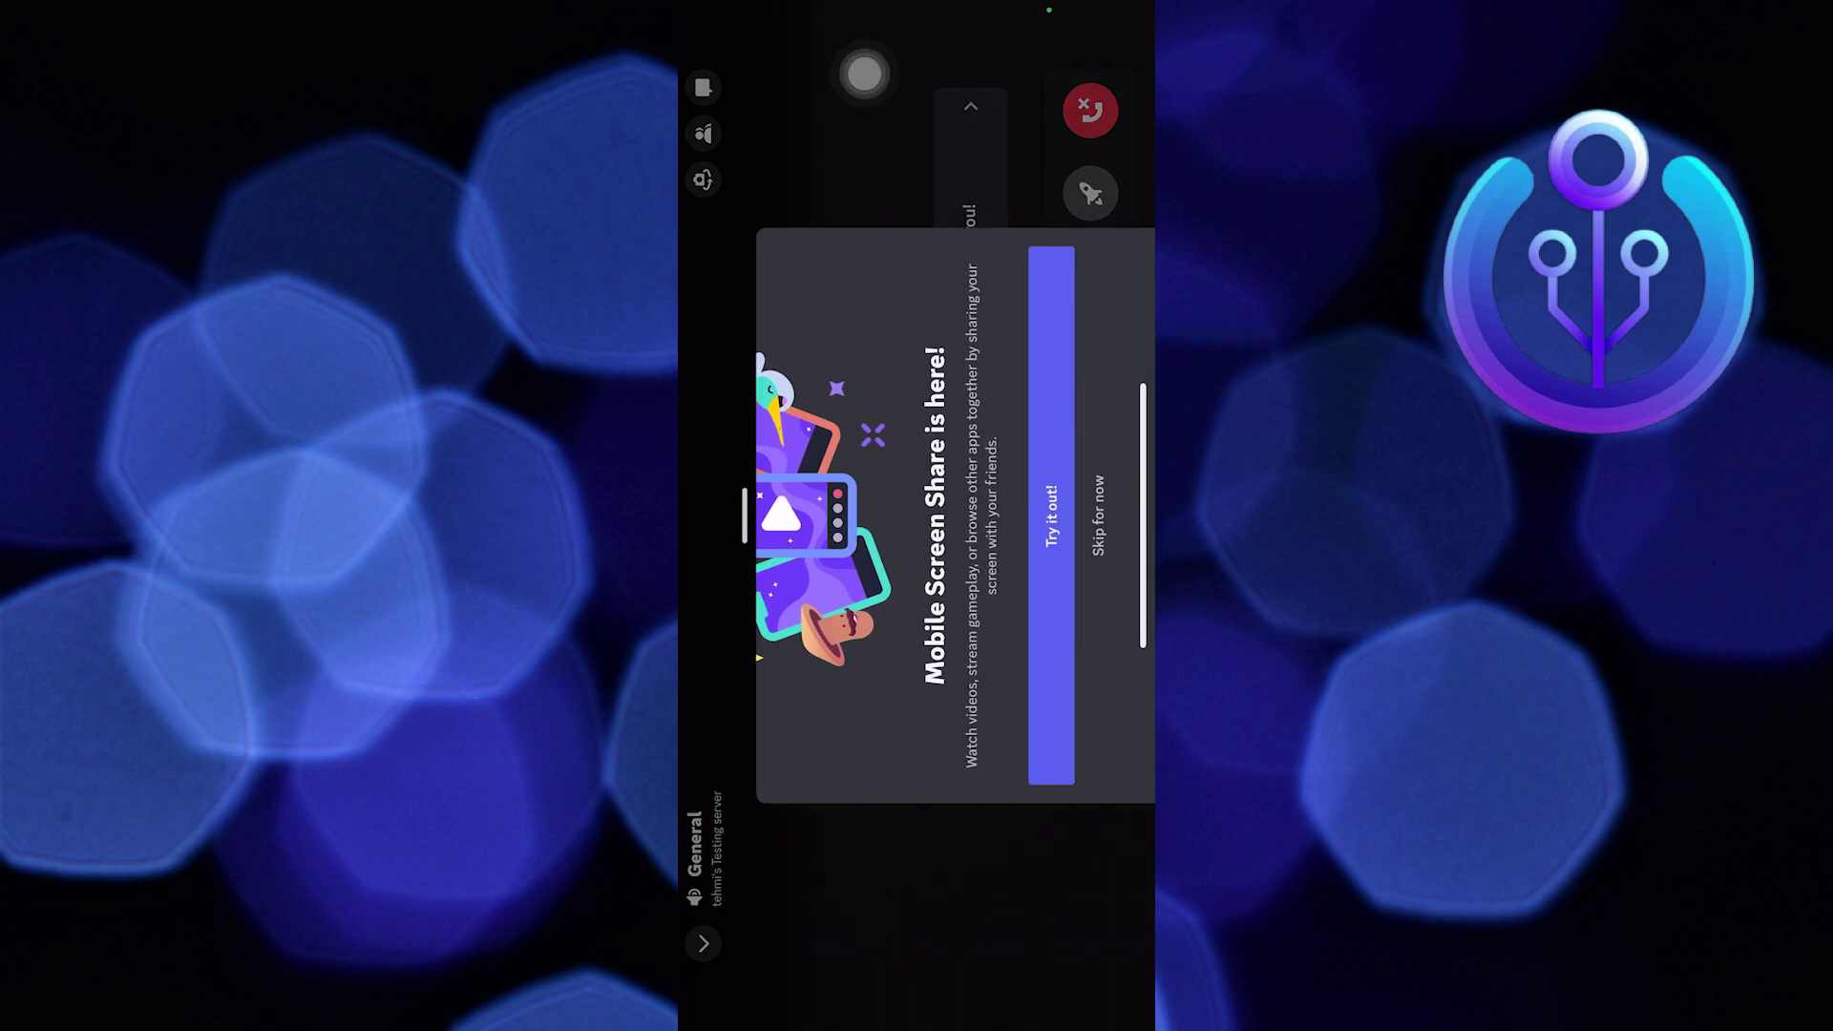
left_click(1052, 374)
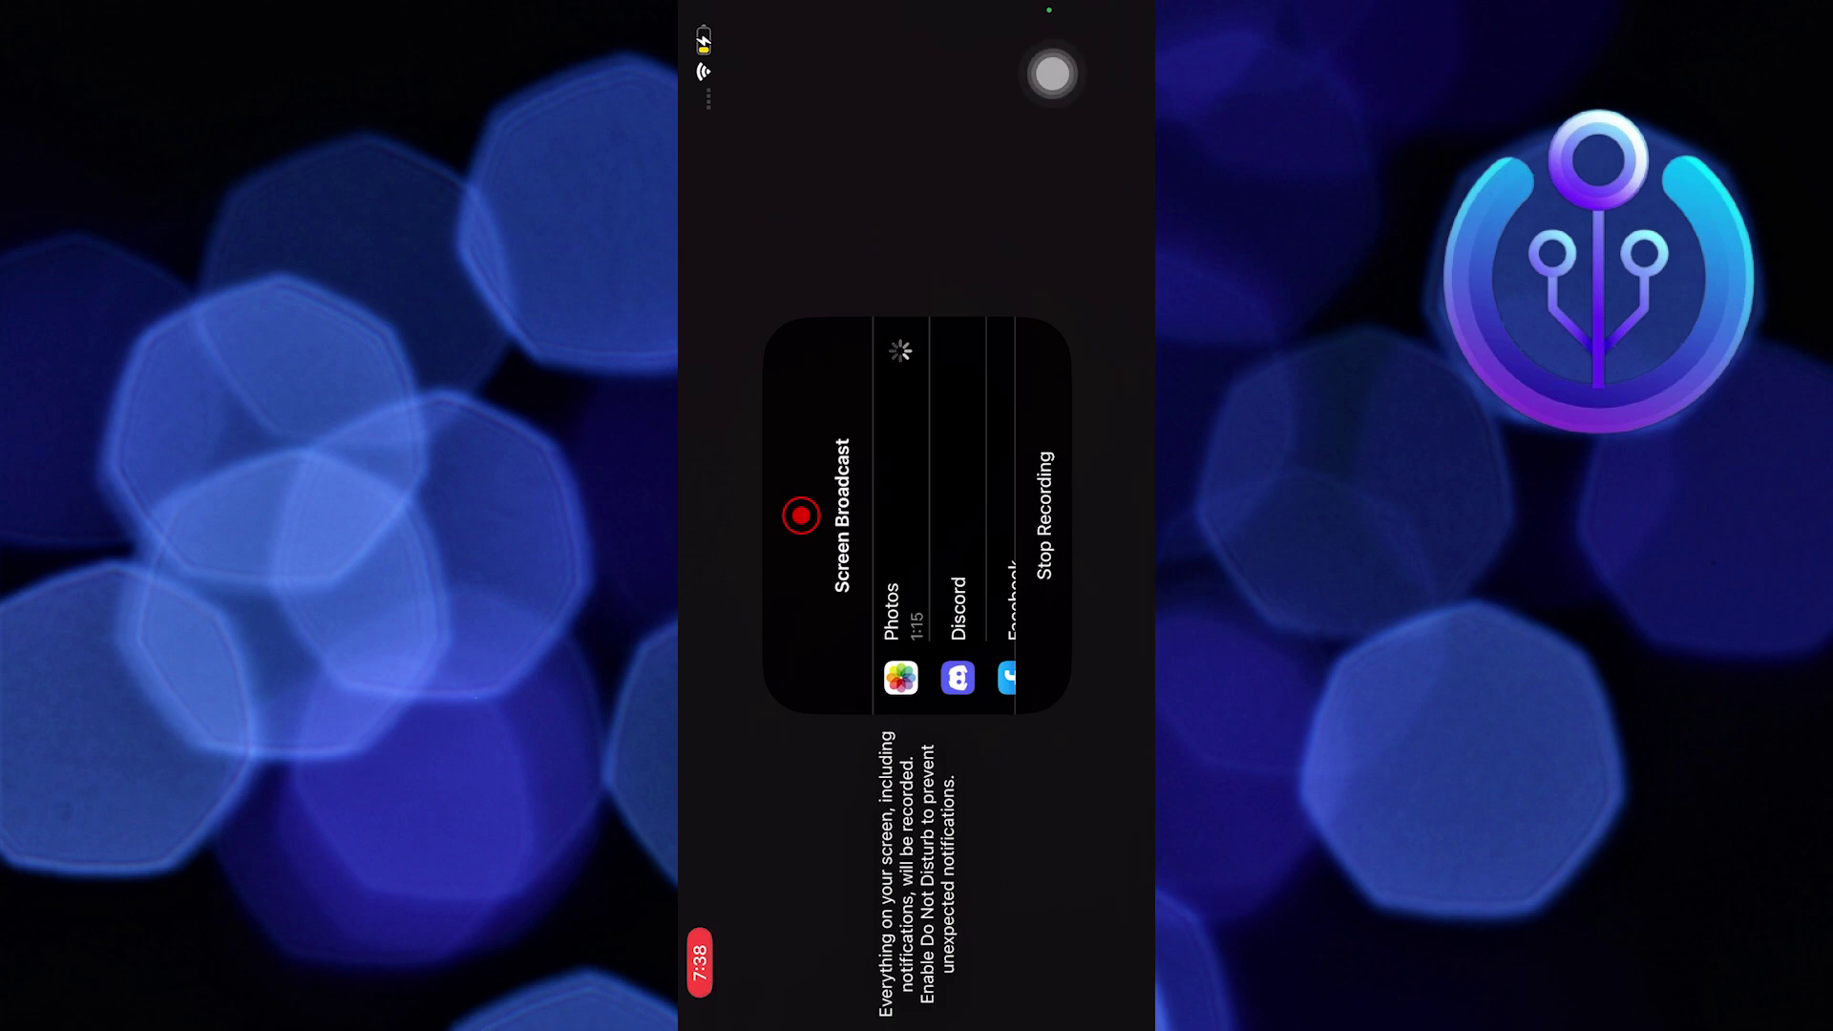
Stop the Screen Broadcast to Discord and dismiss the broadcast sheet.
left_click_drag(1053, 73, 1043, 533)
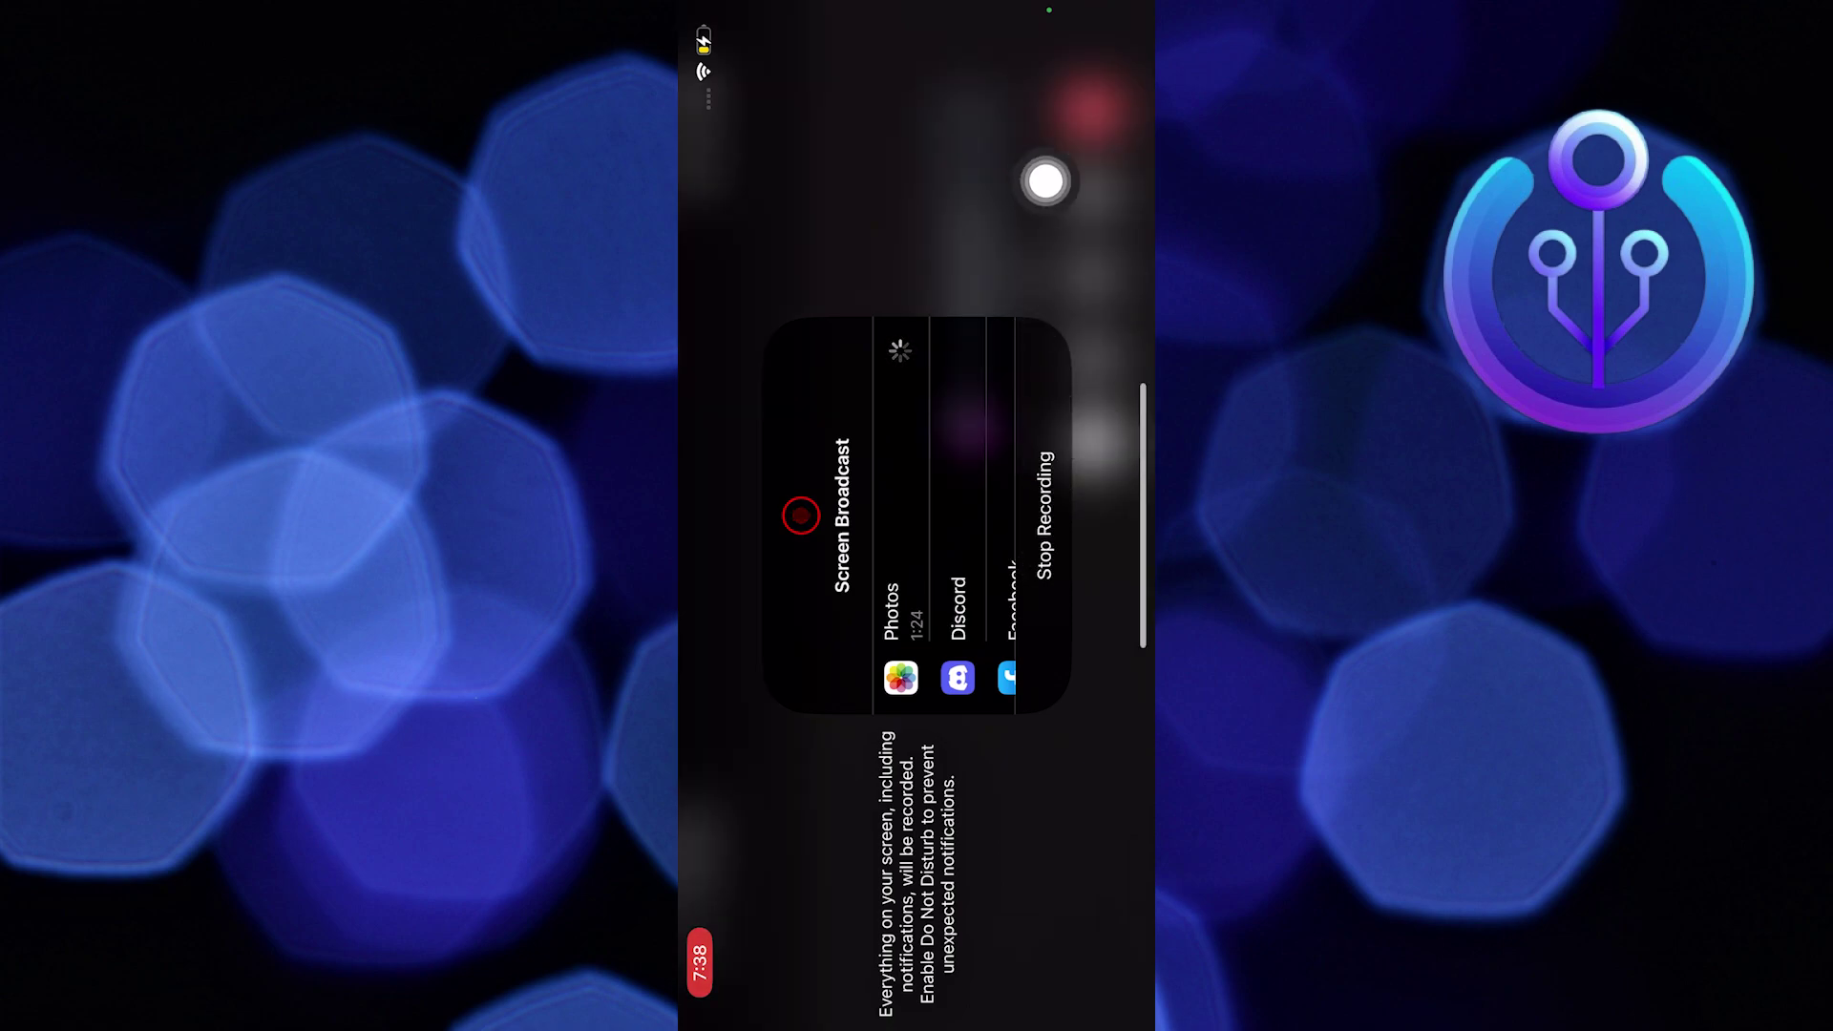